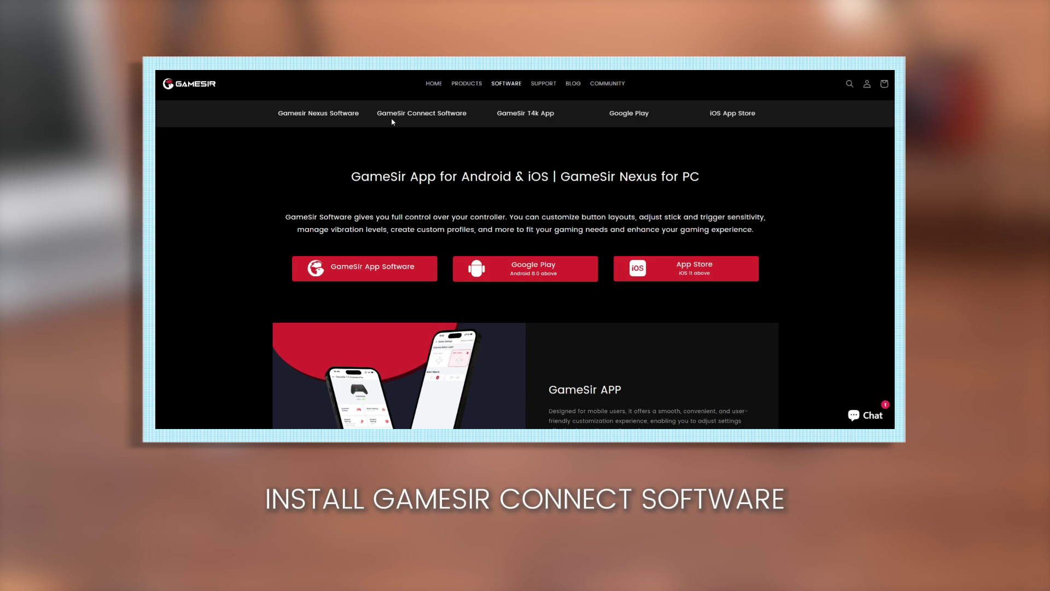
- Open the GameSir Connect Software page on the GameSir website
left_click(444, 115)
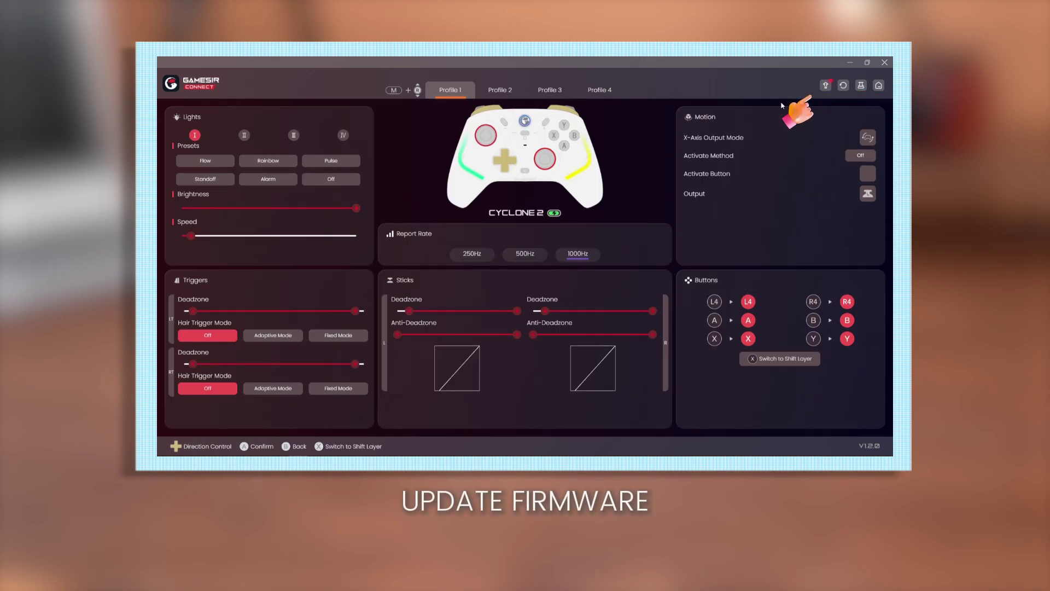
- Upgrade the Cyclone 2 firmware from V3.1.8 to V3.2.8 via Firmware Upgrade
left_click(826, 86)
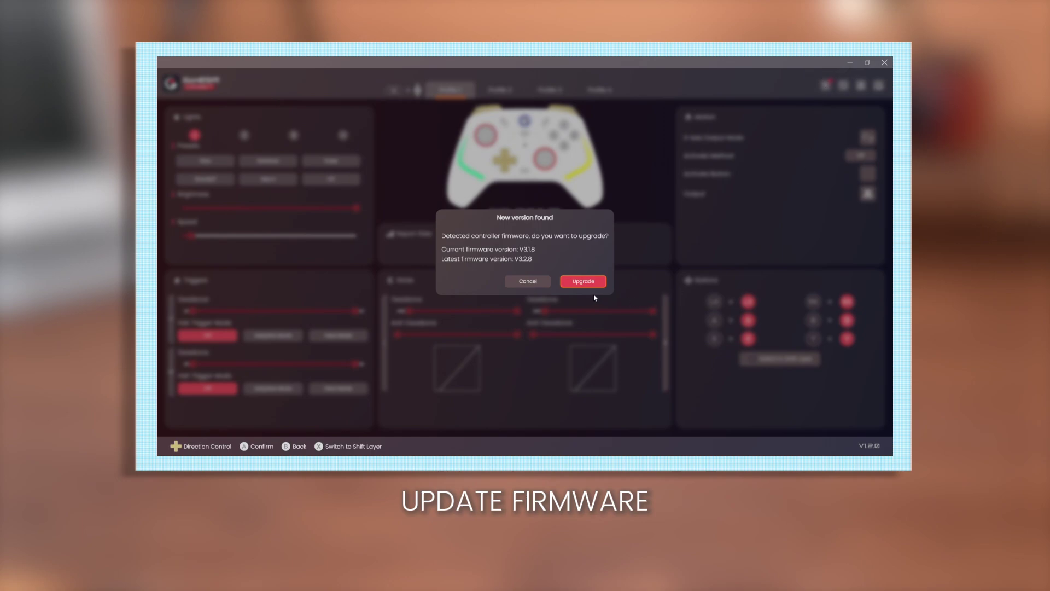
left_click(585, 282)
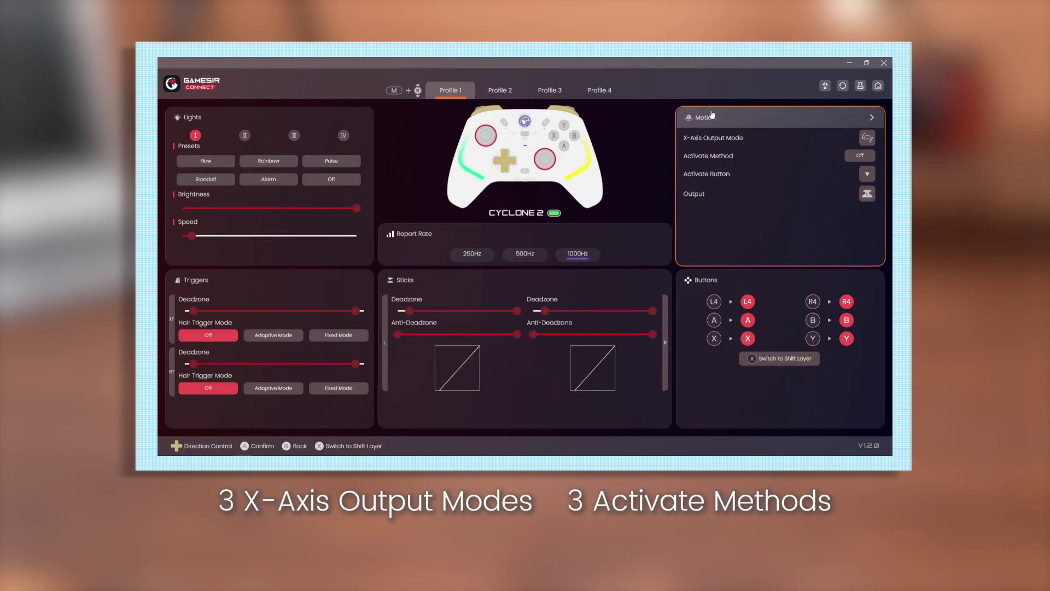
- Open the Motion settings and set the activate button to D-pad down
left_click(712, 117)
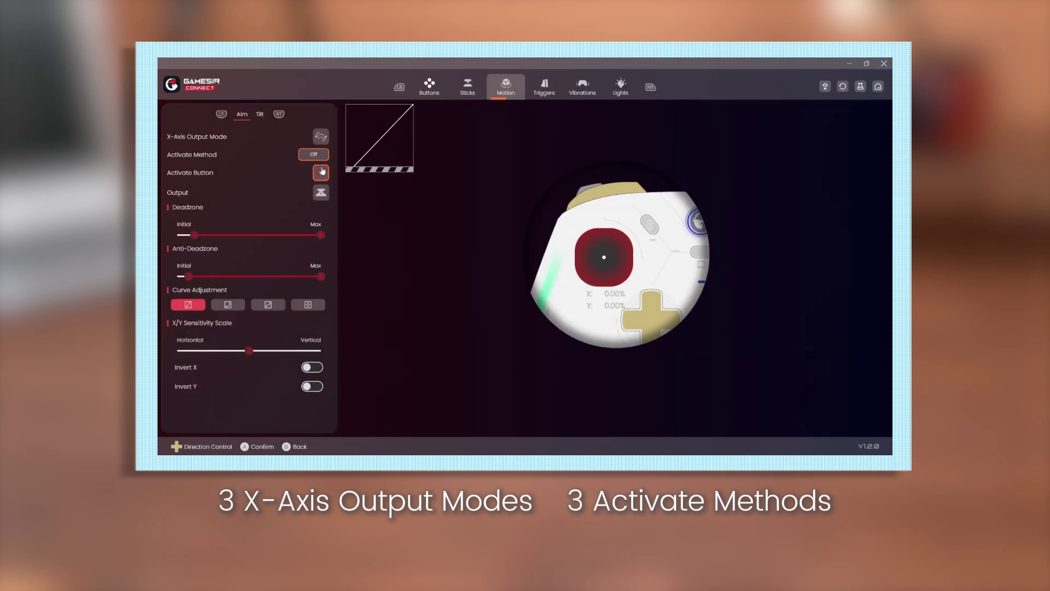
left_click(321, 172)
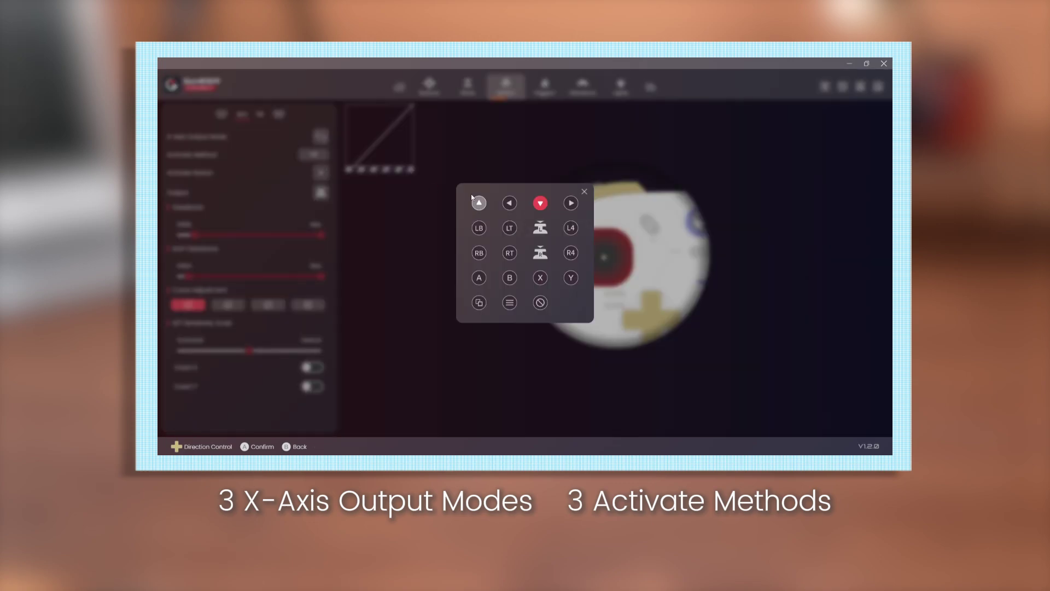
left_click(585, 195)
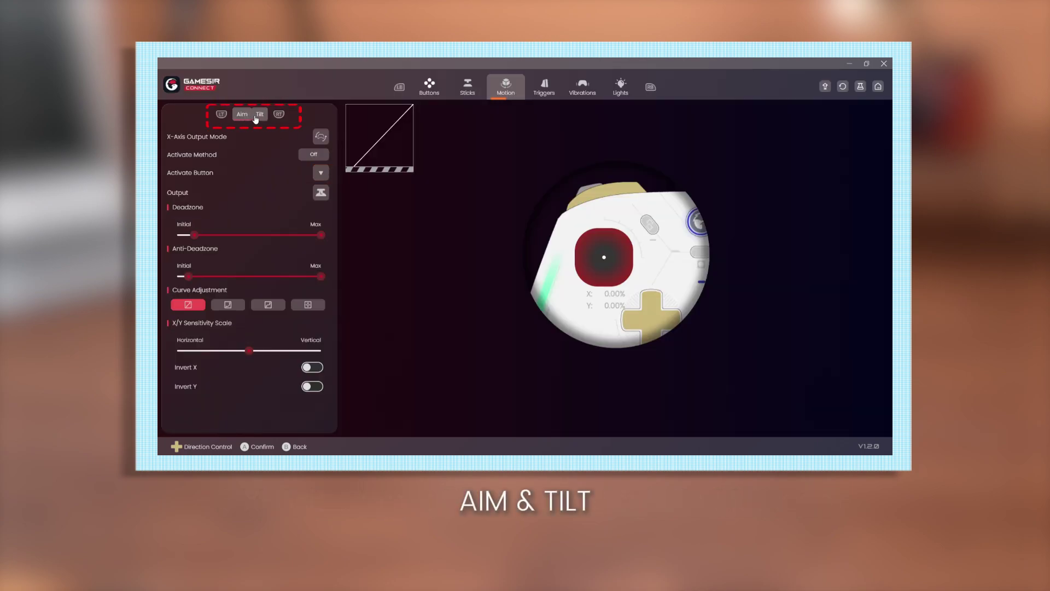
- Switch motion mapping to Tilt, back to Aim, then to Tilt again
left_click(260, 114)
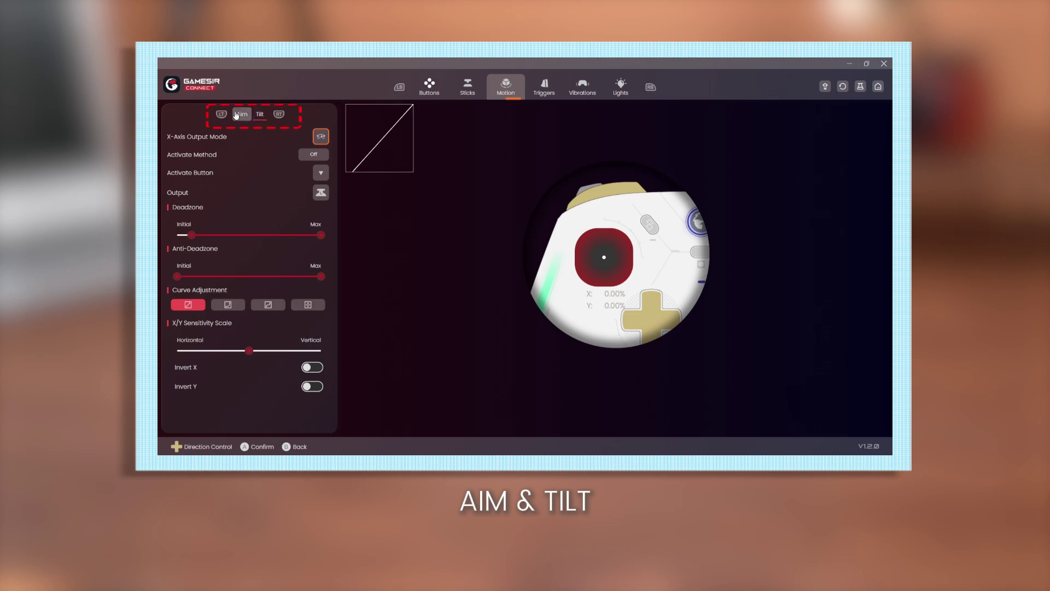
left_click(241, 114)
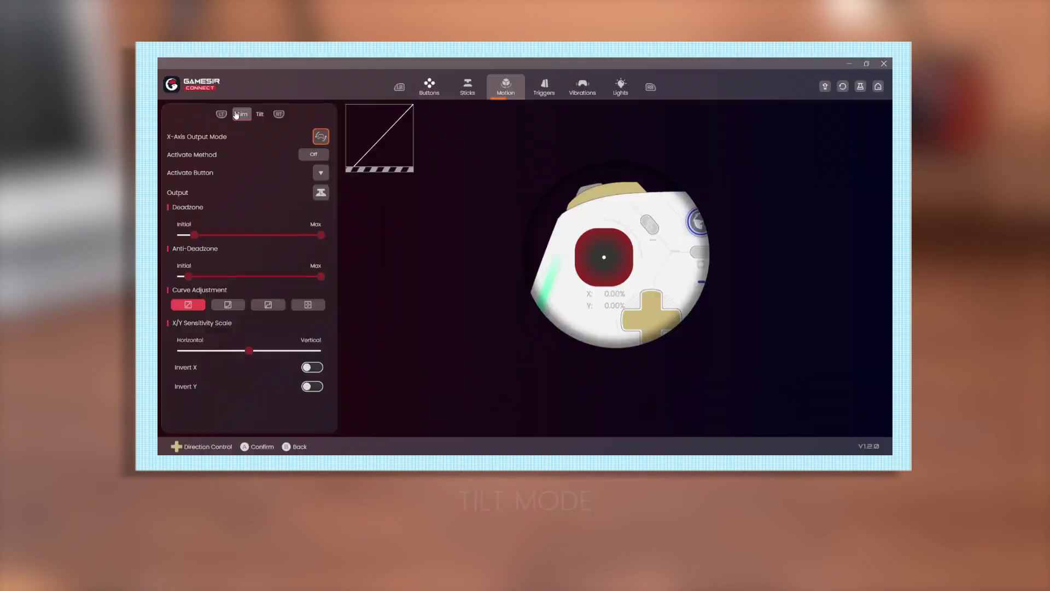
left_click(262, 114)
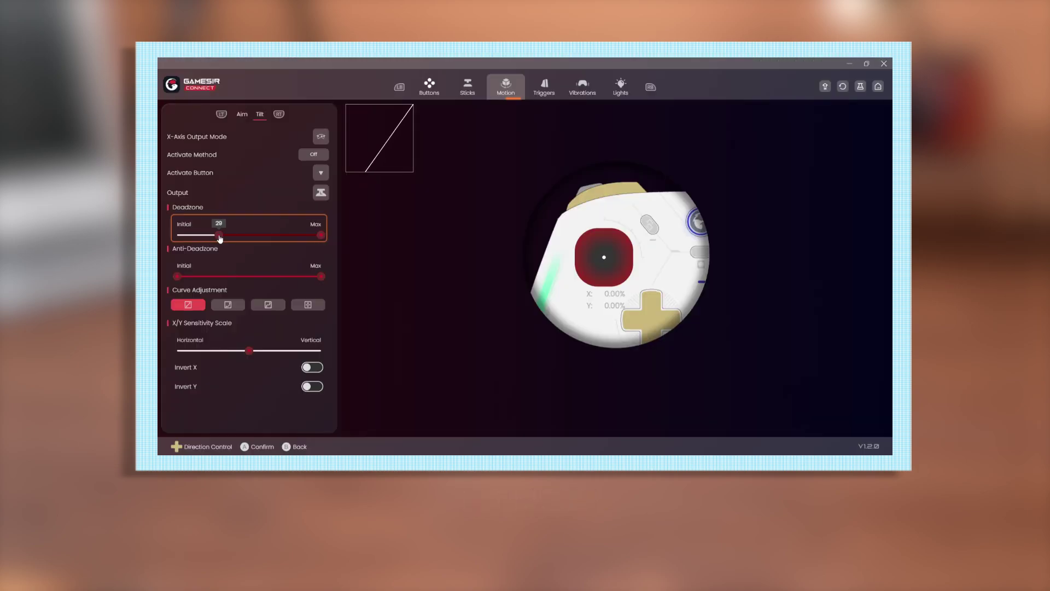
- Drag the Tilt deadzone slider thumbs so the deadzone maximum reads 74
mouse_move(221, 236)
left_mouse_down()
mouse_move(275, 238)
mouse_move(193, 236)
left_mouse_up()
mouse_move(179, 276)
left_mouse_down()
mouse_move(213, 277)
mouse_move(183, 277)
left_mouse_up()
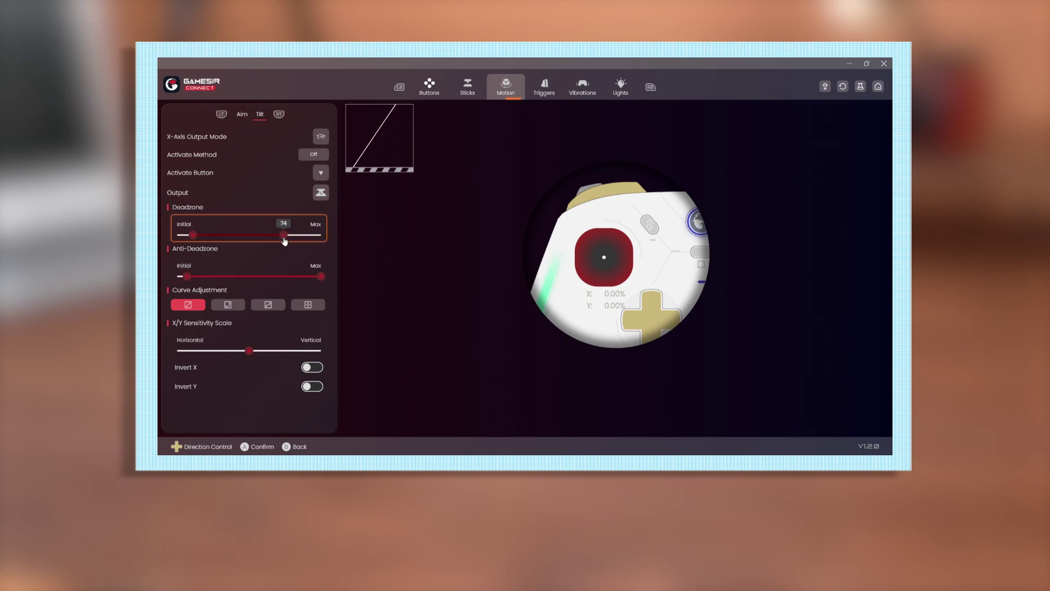